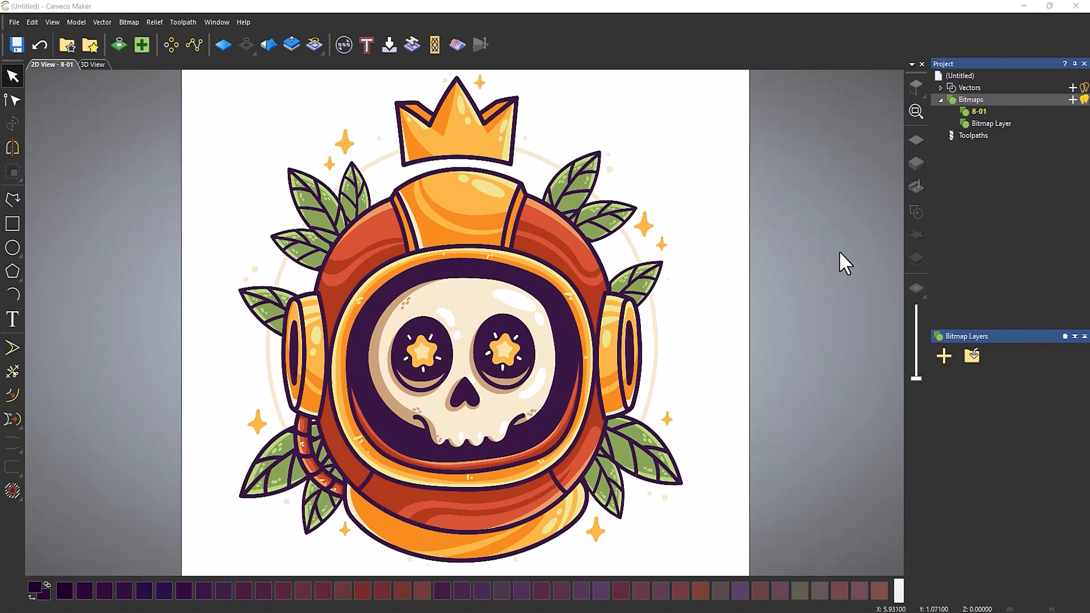
Start the bitmap-to-vector conversion and reduce the image to a maximum of 14 colours.
{"action": "left_click", "coordinate": [118, 46]}
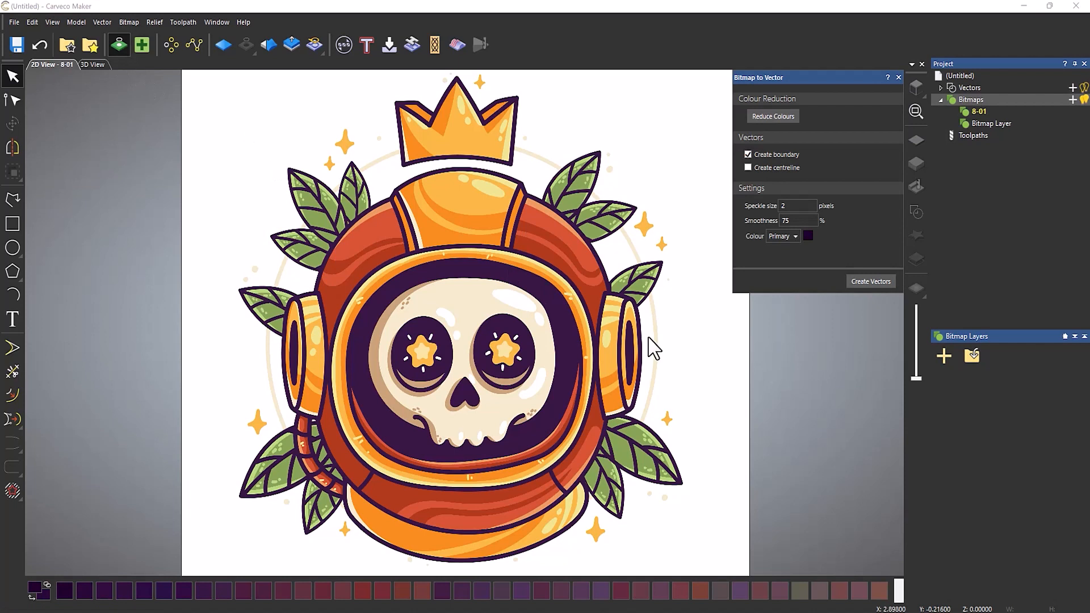
{"action": "left_click", "coordinate": [774, 116]}
{"action": "left_click_drag", "start_coordinate": [530, 253], "coordinate": [661, 311]}
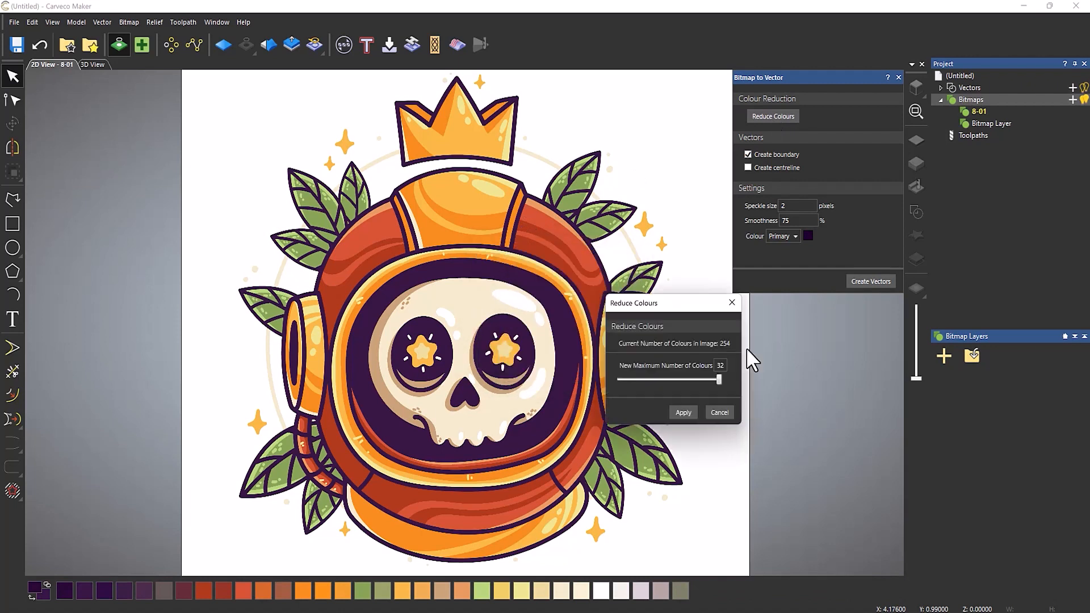
{"action": "left_click_drag", "start_coordinate": [745, 348], "coordinate": [790, 344]}
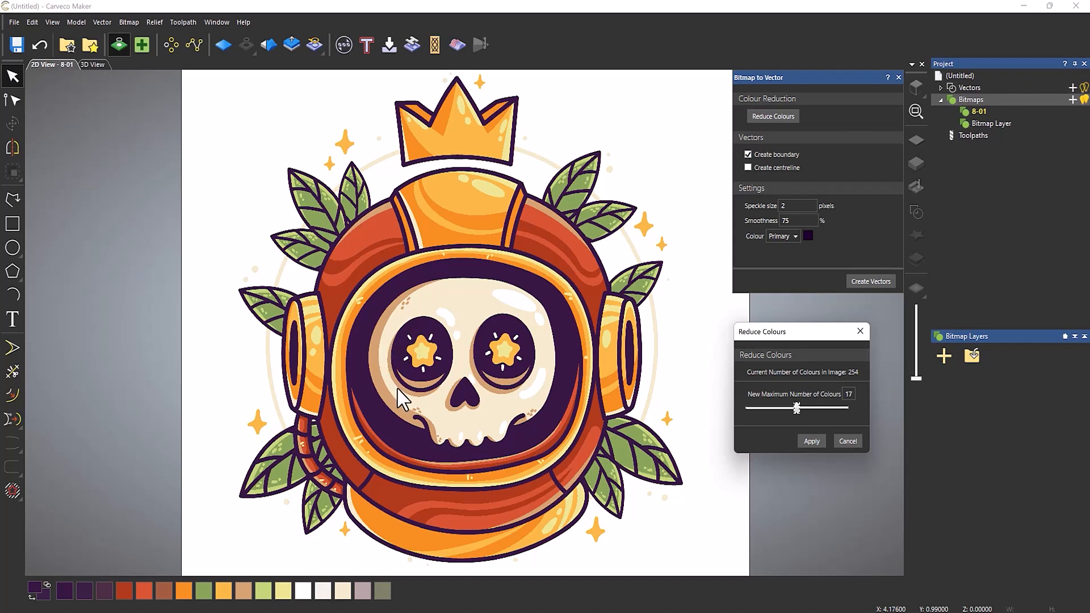
{"action": "left_click_drag", "start_coordinate": [795, 411], "coordinate": [788, 411]}
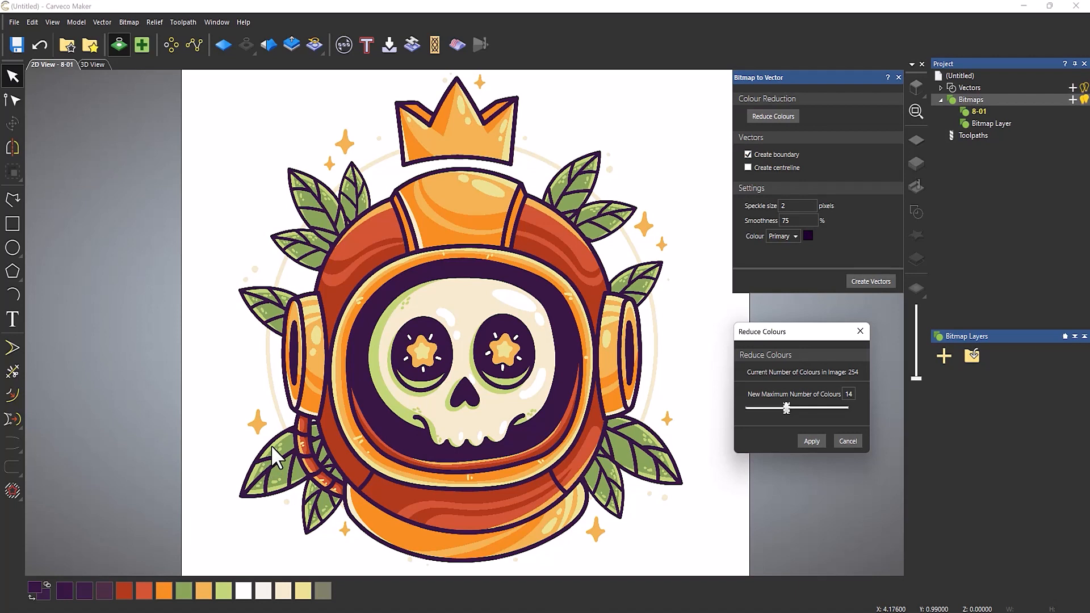
{"action": "left_click", "coordinate": [806, 441]}
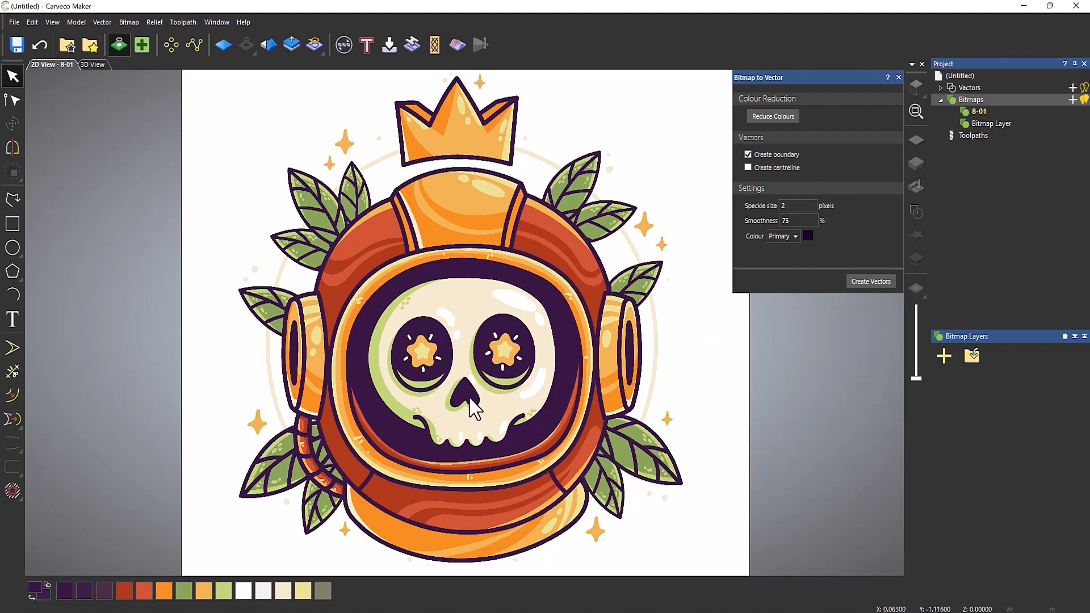
Flood fill the green shading in and around both eye sockets and beside the nose with the palette's grey.
{"action": "scroll", "coordinate": [470, 397], "scroll_direction": "up", "scroll_amount": 5}
{"action": "middle_click_drag", "start_coordinate": [464, 349], "coordinate": [445, 501]}
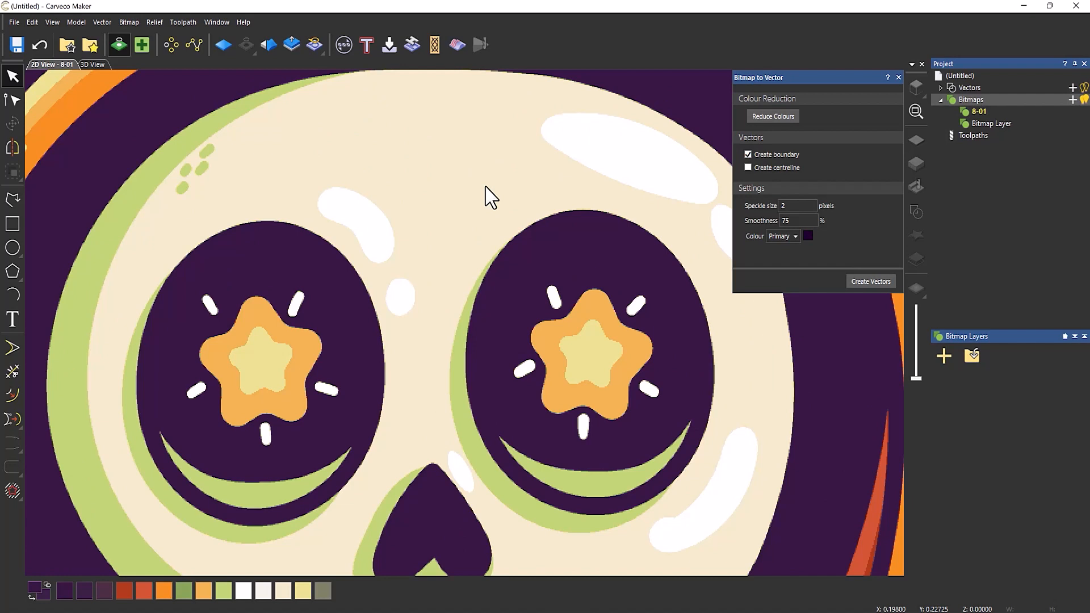
{"action": "left_click", "coordinate": [129, 22]}
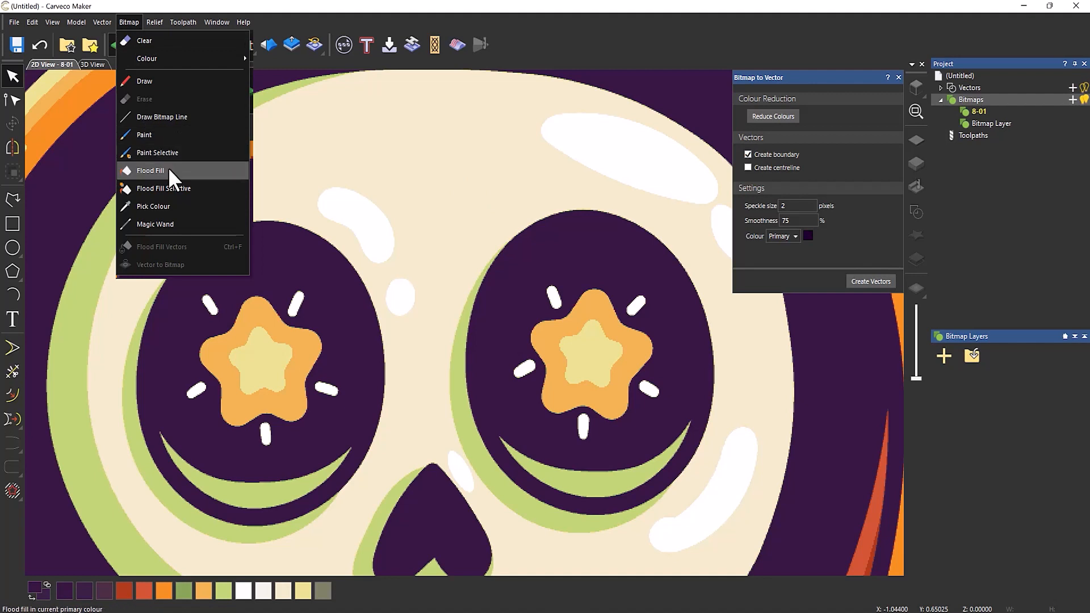
{"action": "left_click", "coordinate": [151, 170]}
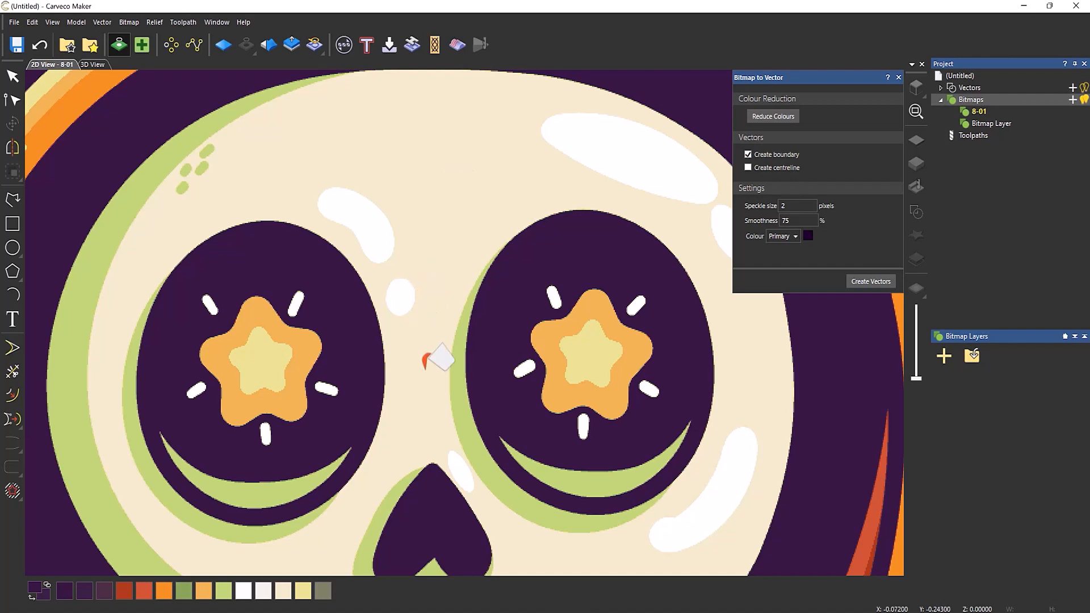
{"action": "left_click", "coordinate": [324, 593]}
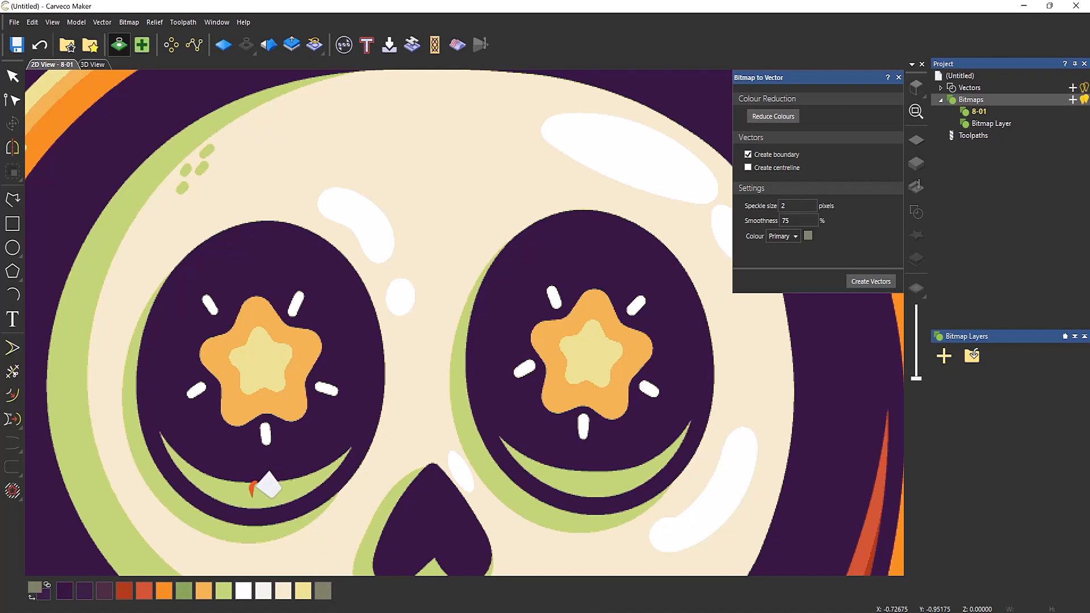
{"action": "left_click", "coordinate": [252, 487]}
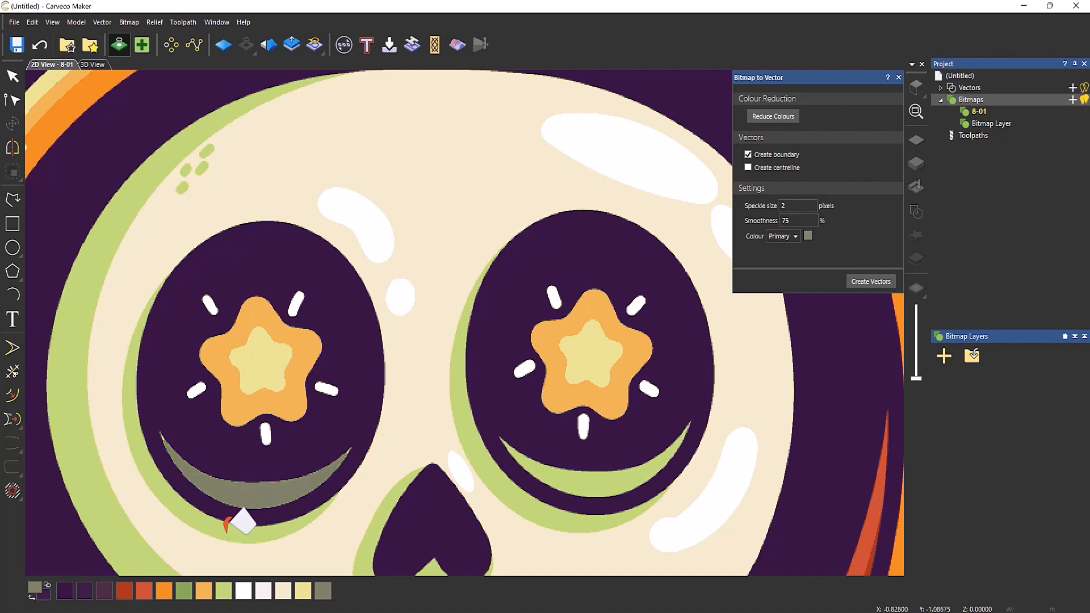
{"action": "left_click", "coordinate": [241, 519]}
{"action": "left_click", "coordinate": [527, 489]}
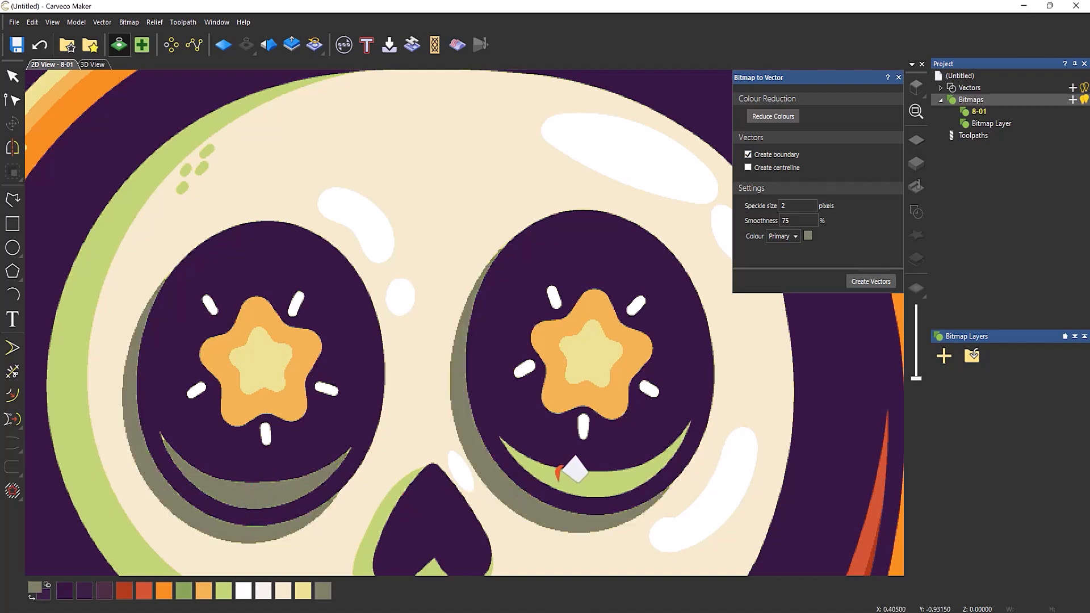
{"action": "left_click", "coordinate": [575, 468]}
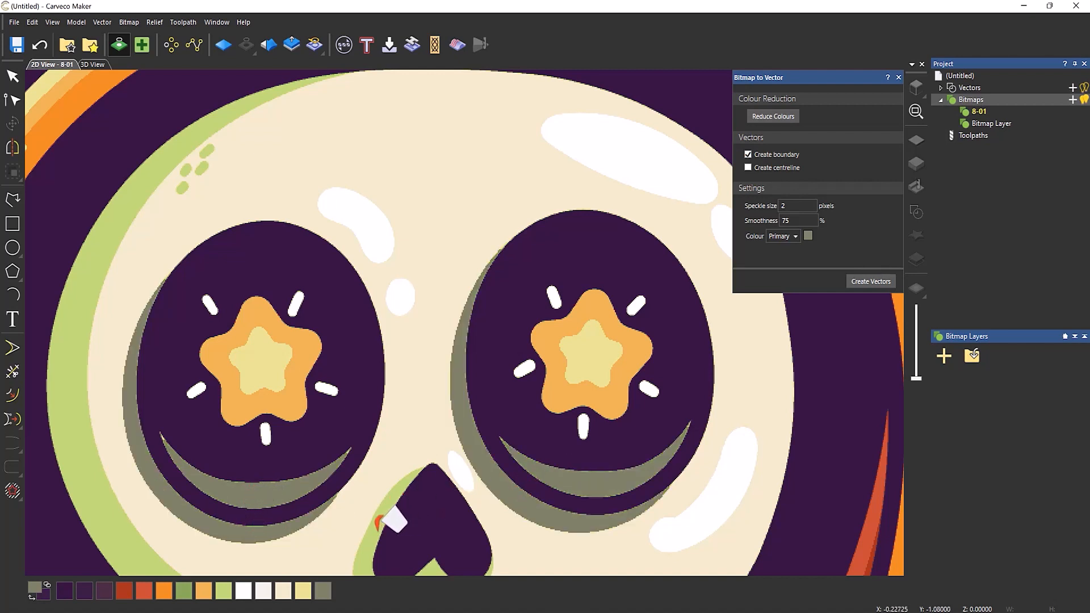
{"action": "left_click", "coordinate": [376, 522]}
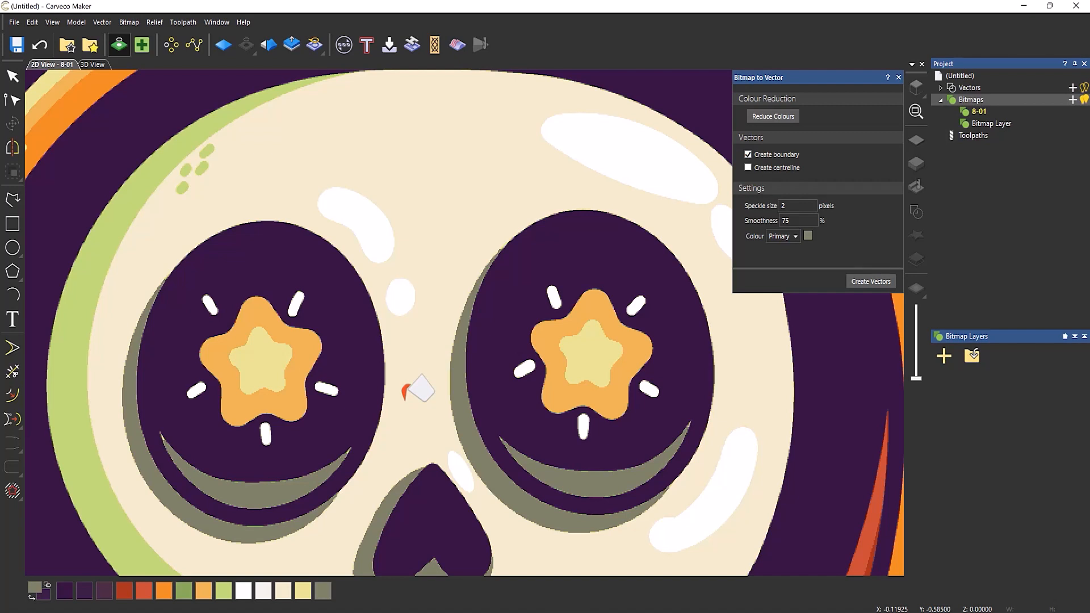
Flood fill the green forehead spots and the large green shadow along the skull's left edge with cream.
{"action": "scroll", "coordinate": [241, 494], "scroll_direction": "up", "scroll_amount": 5}
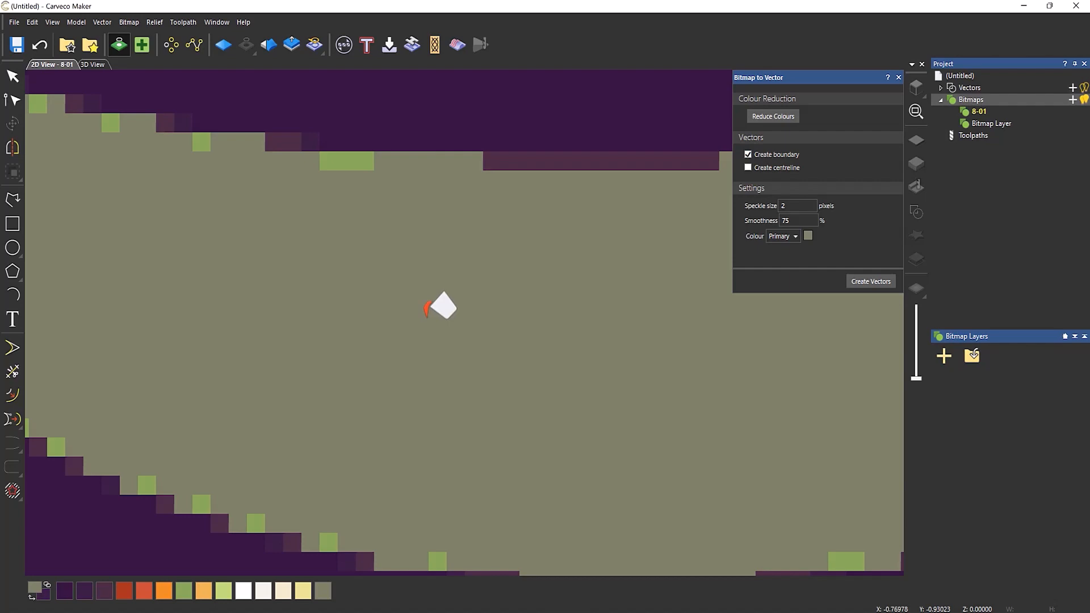
{"action": "scroll", "coordinate": [462, 263], "scroll_direction": "down", "scroll_amount": 3}
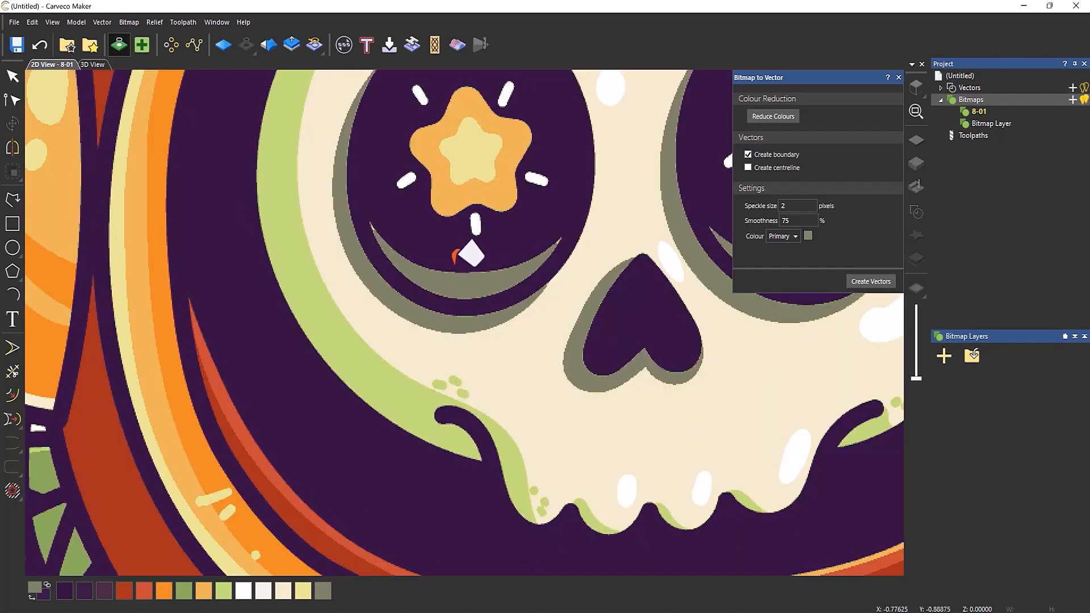
{"action": "scroll", "coordinate": [670, 136], "scroll_direction": "up", "scroll_amount": 3}
{"action": "scroll", "coordinate": [591, 151], "scroll_direction": "down", "scroll_amount": 3}
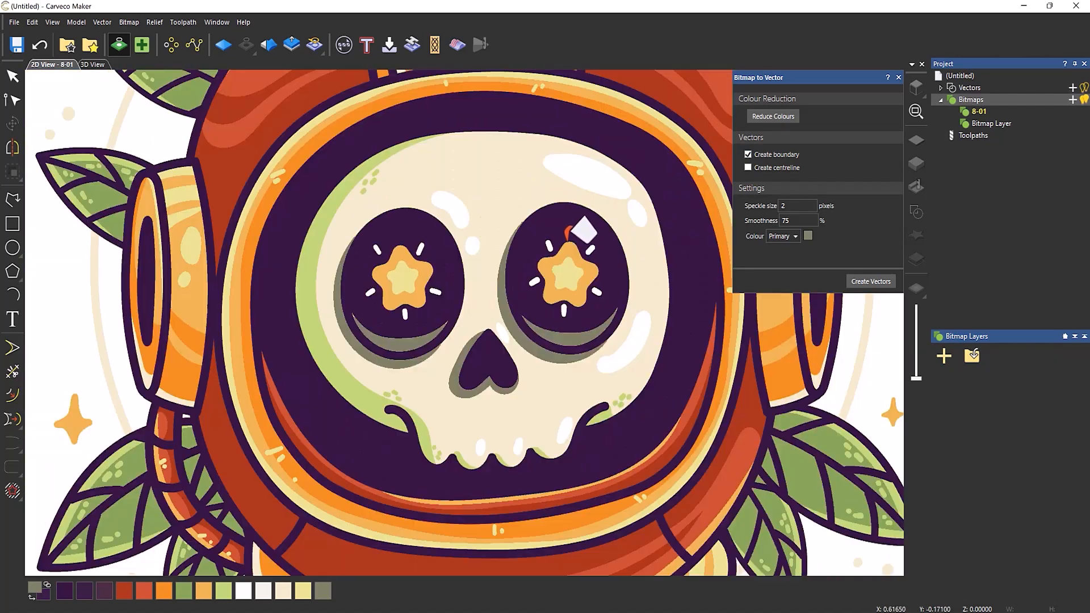
{"action": "scroll", "coordinate": [460, 252], "scroll_direction": "up", "scroll_amount": 2}
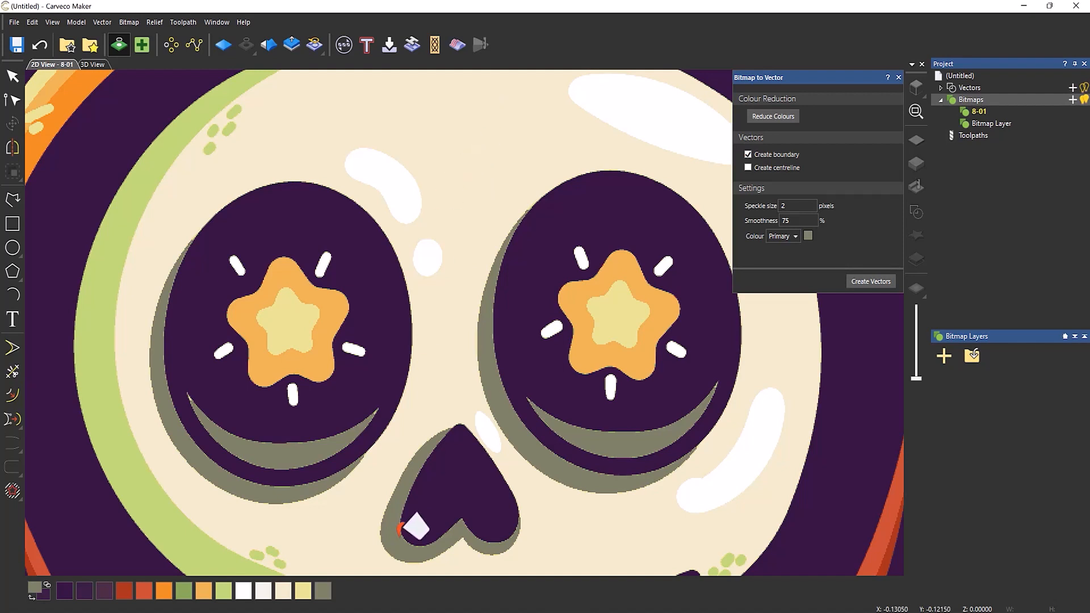
{"action": "left_click", "coordinate": [284, 592]}
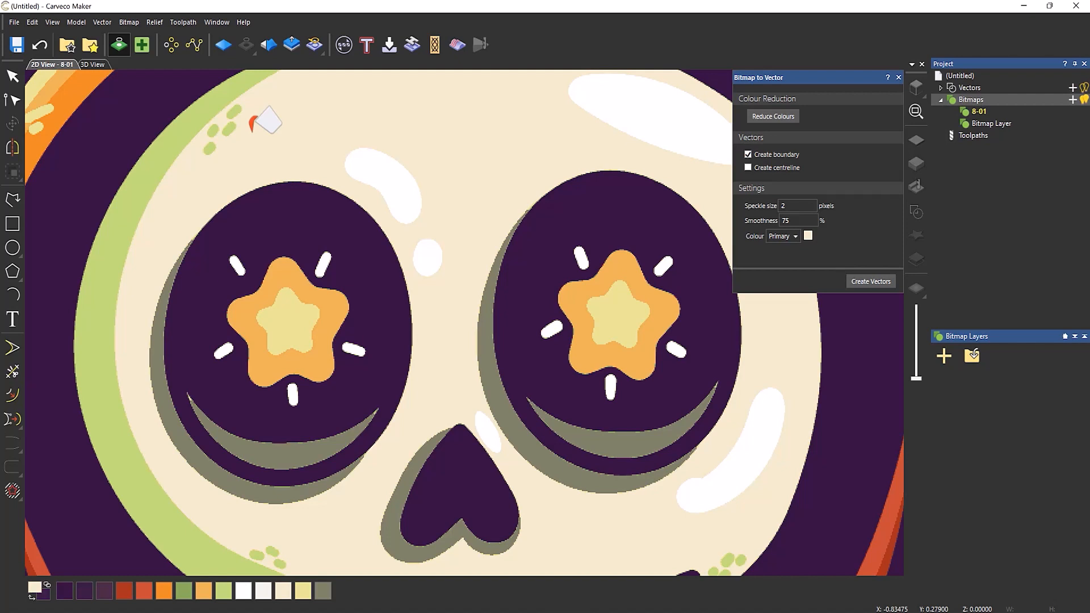
{"action": "left_click", "coordinate": [228, 129]}
{"action": "left_click", "coordinate": [213, 131]}
{"action": "left_click", "coordinate": [209, 149]}
{"action": "left_click", "coordinate": [235, 111]}
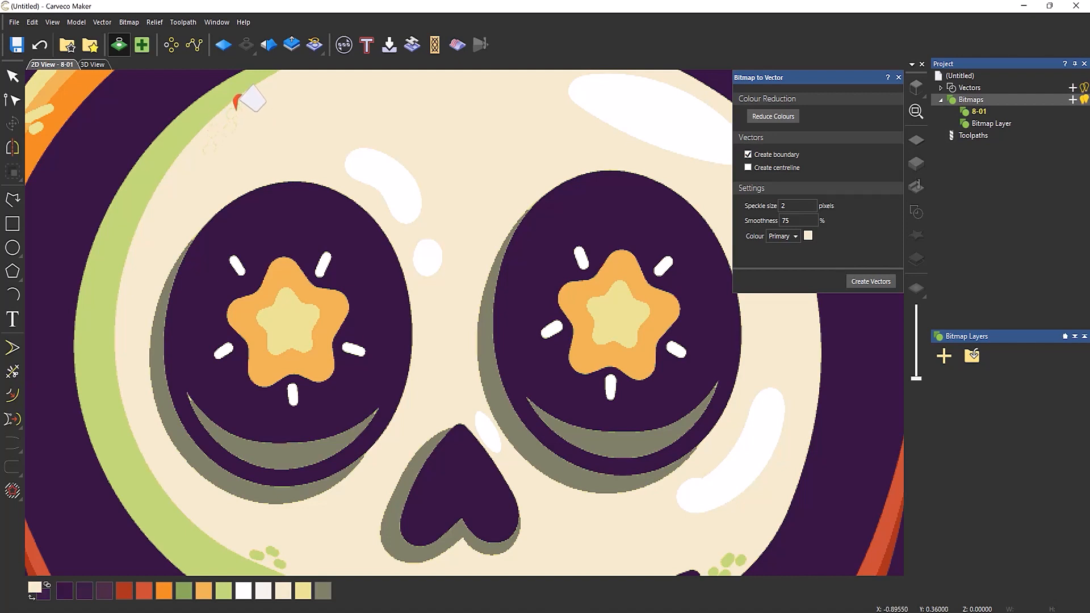
{"action": "left_click", "coordinate": [224, 102]}
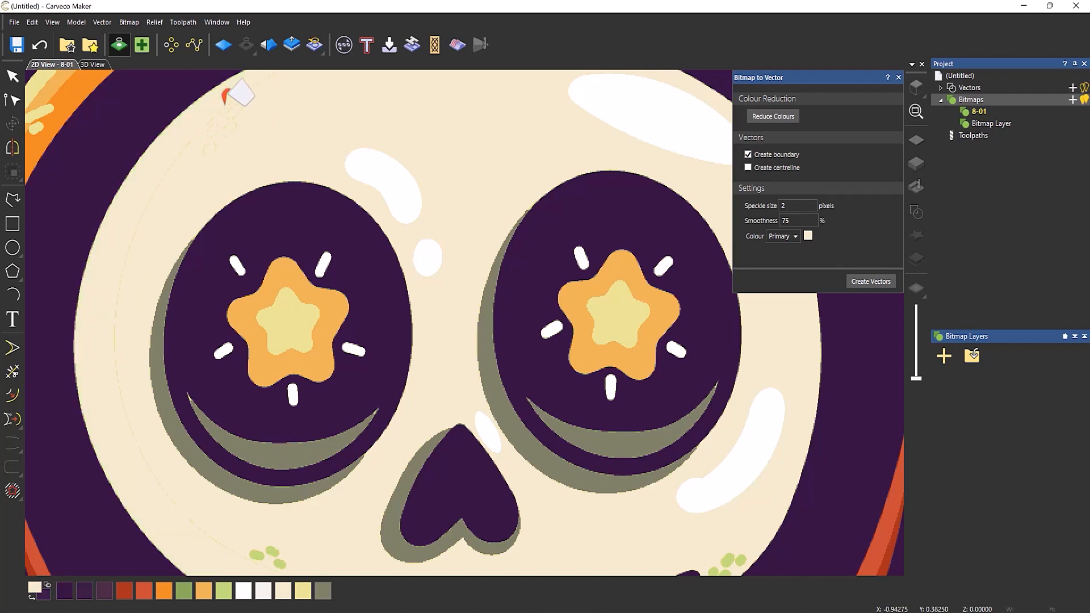
Flood fill the green spots on both cheeks of the skull with cream.
{"action": "left_click", "coordinate": [254, 553]}
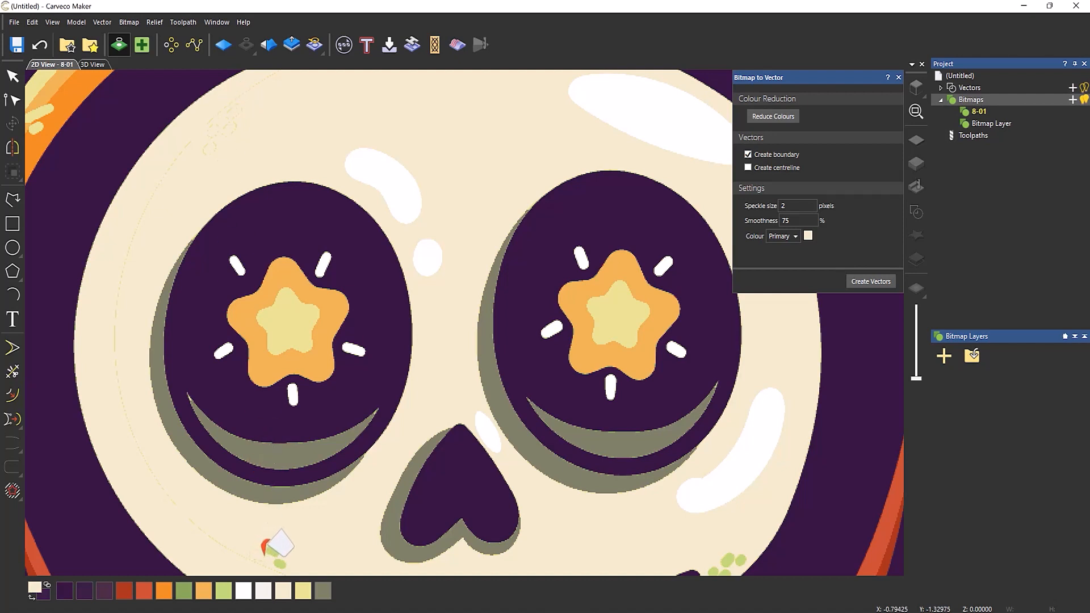
{"action": "left_click", "coordinate": [271, 552]}
{"action": "left_click", "coordinate": [279, 564]}
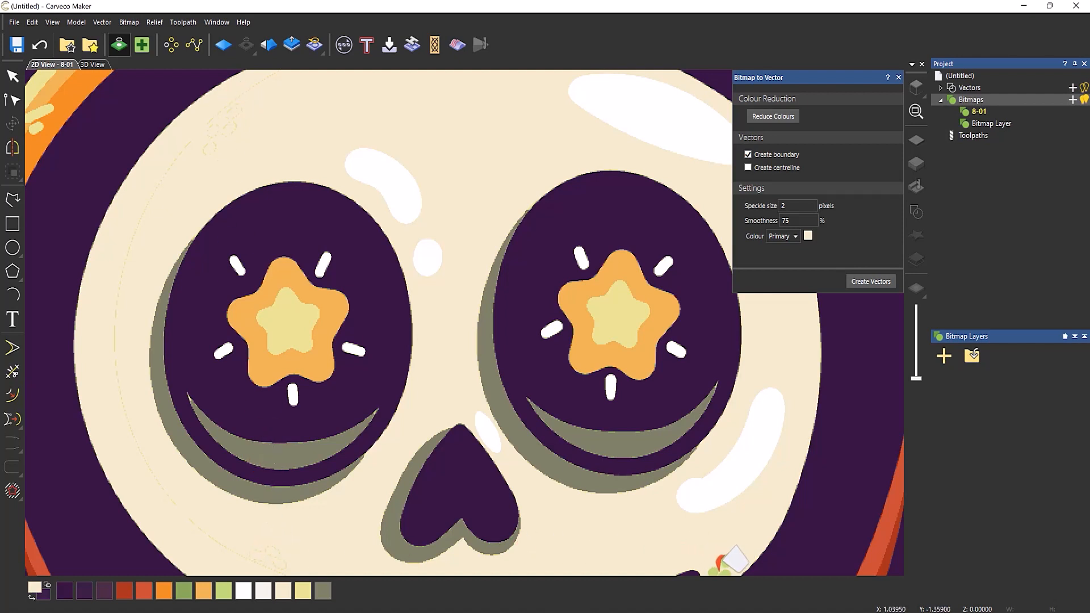
{"action": "left_click", "coordinate": [727, 564]}
{"action": "left_click", "coordinate": [724, 572]}
{"action": "left_click", "coordinate": [737, 561]}
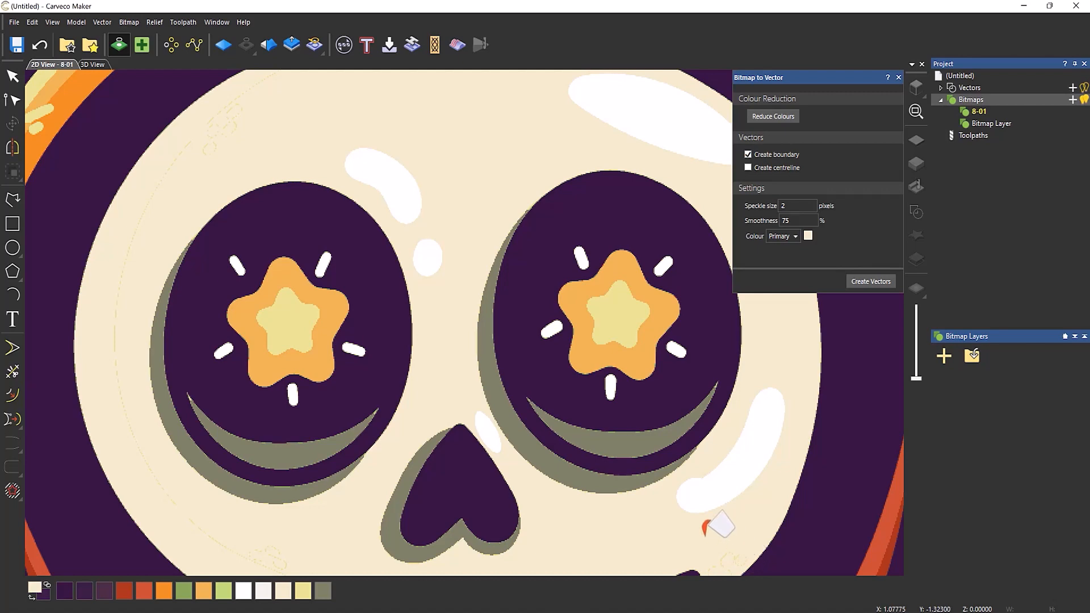
Flood fill the green shading on the teeth and right jaw corner and the spots above the left tooth with cream.
{"action": "scroll", "coordinate": [570, 485], "scroll_direction": "down", "scroll_amount": 5}
{"action": "scroll", "coordinate": [574, 522], "scroll_direction": "up", "scroll_amount": 6}
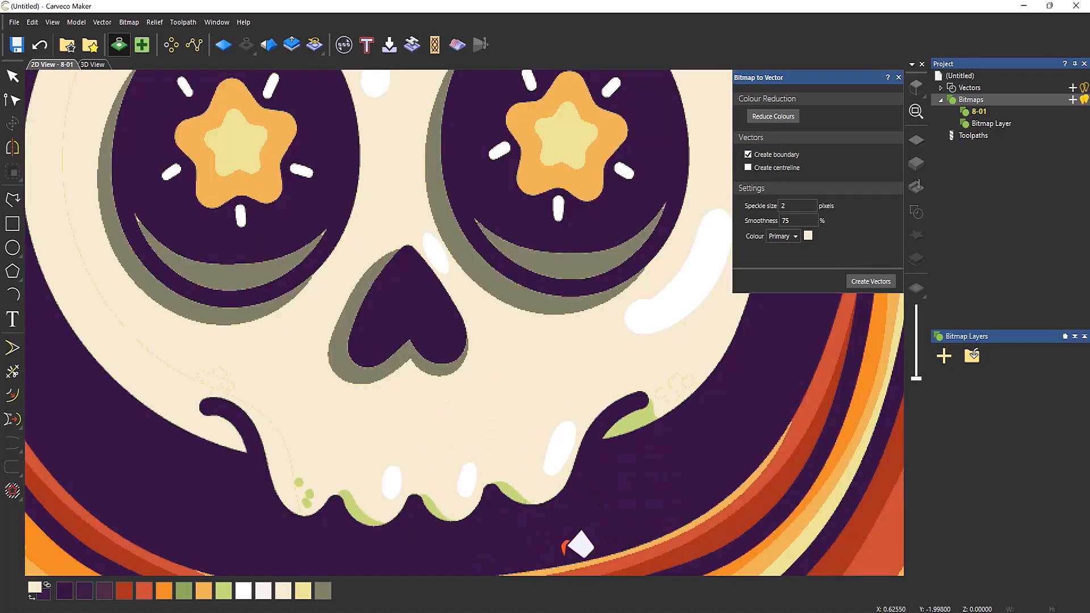
{"action": "left_click", "coordinate": [502, 451]}
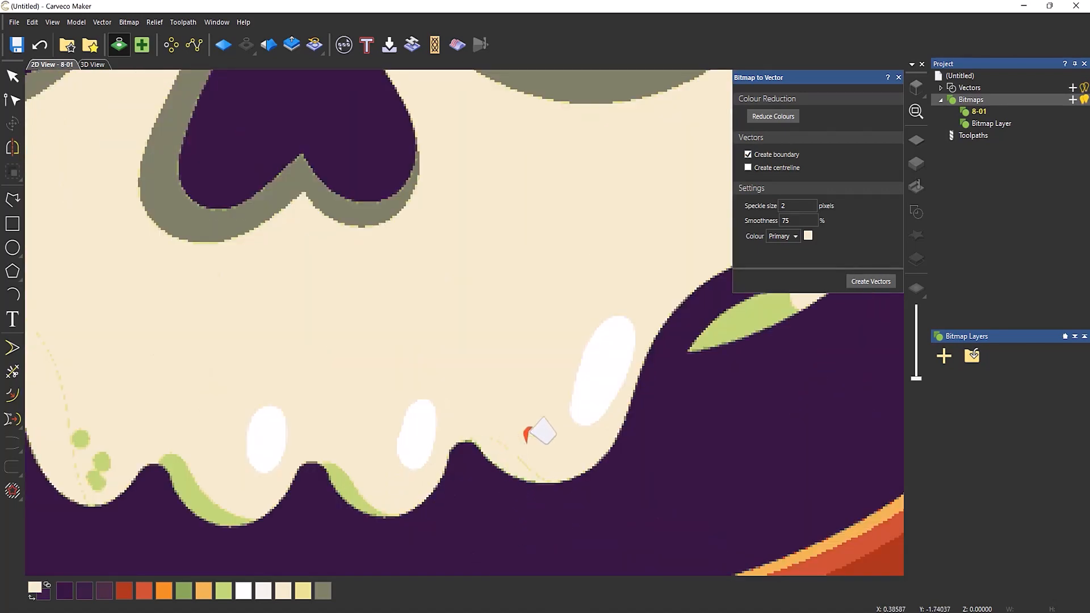
{"action": "left_click", "coordinate": [751, 320]}
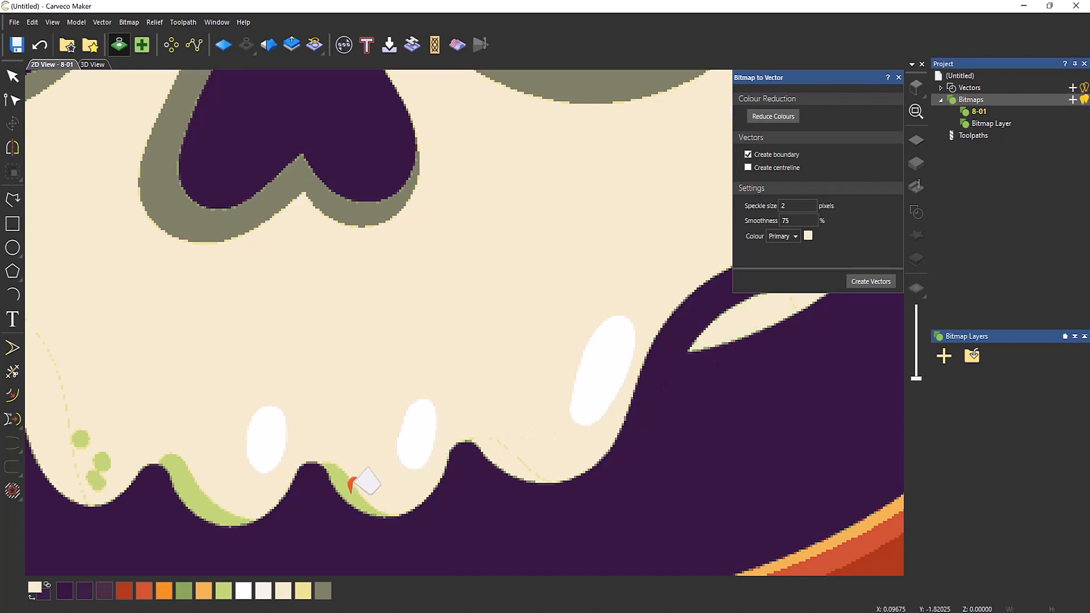
{"action": "left_click", "coordinate": [360, 482]}
{"action": "left_click", "coordinate": [200, 497]}
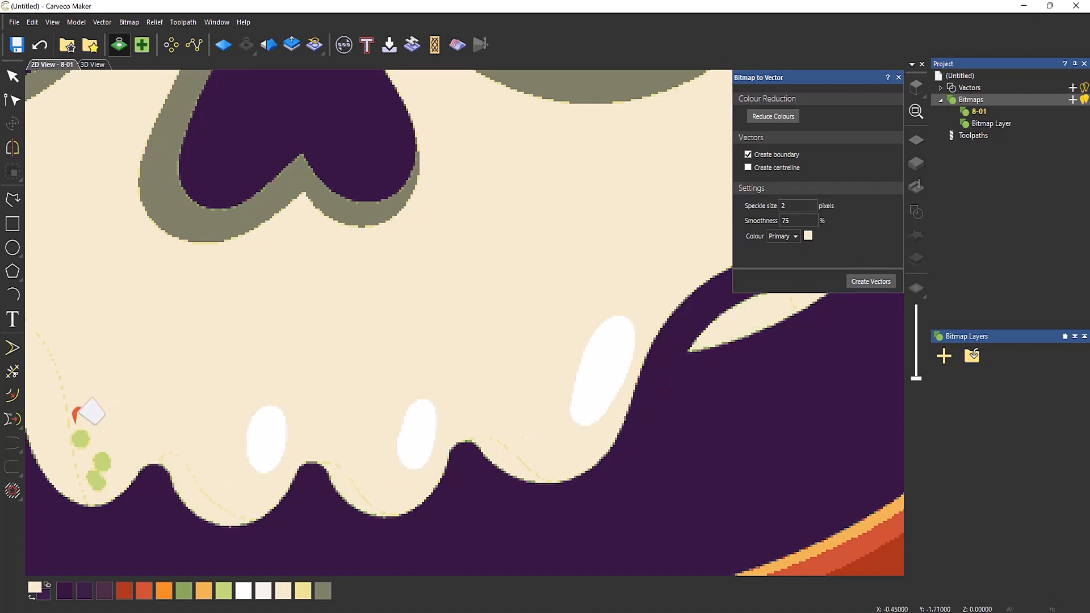
{"action": "left_click", "coordinate": [81, 435]}
{"action": "left_click", "coordinate": [101, 460]}
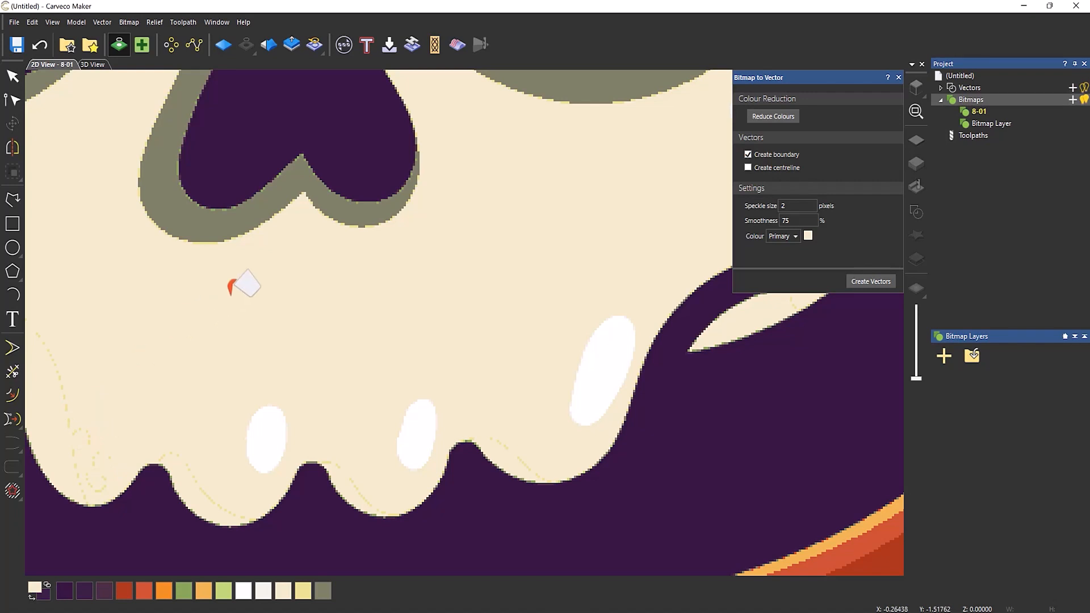
{"action": "scroll", "coordinate": [243, 278], "scroll_direction": "down", "scroll_amount": 2}
{"action": "scroll", "coordinate": [205, 150], "scroll_direction": "up", "scroll_amount": 2}
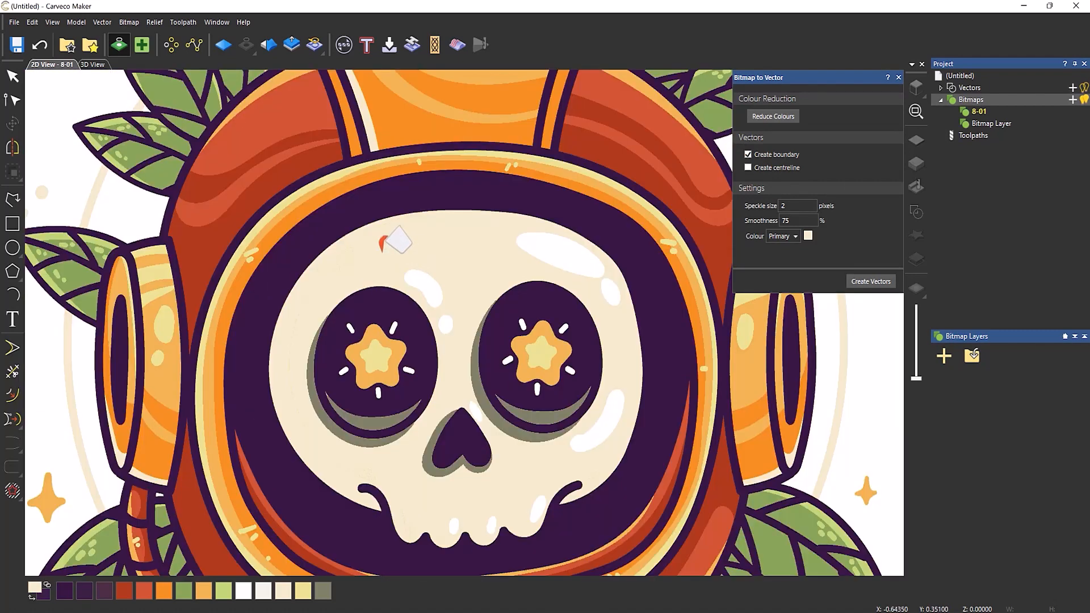
{"action": "left_click", "coordinate": [12, 77]}
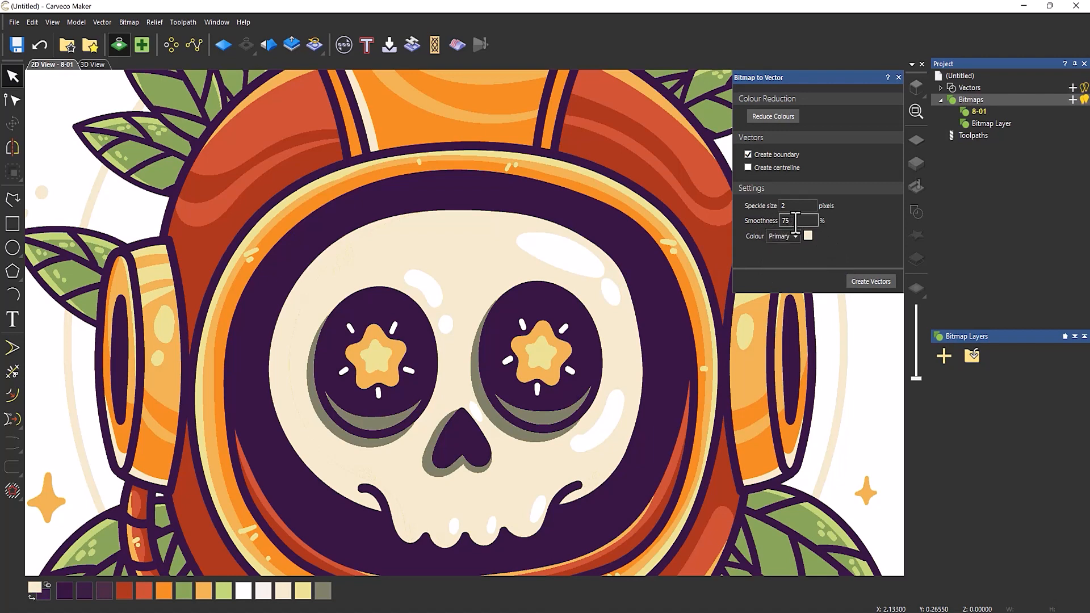
Try creating boundary vectors from the cream areas with the current settings, inspect the small speckle outlines, and undo the vectors.
{"action": "left_click", "coordinate": [874, 281]}
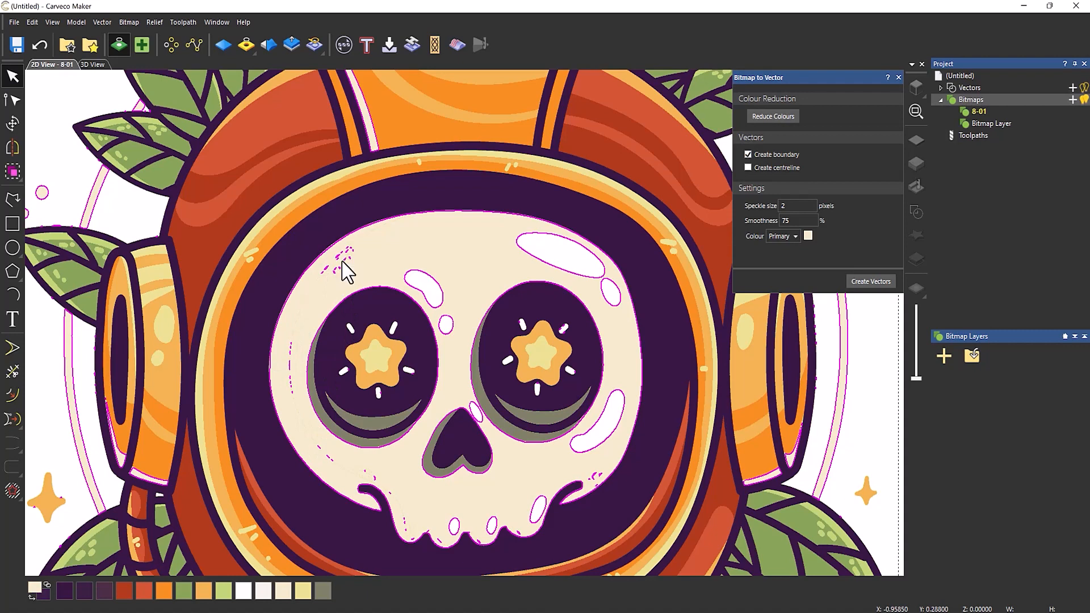
{"action": "scroll", "coordinate": [343, 267], "scroll_direction": "up", "scroll_amount": 5}
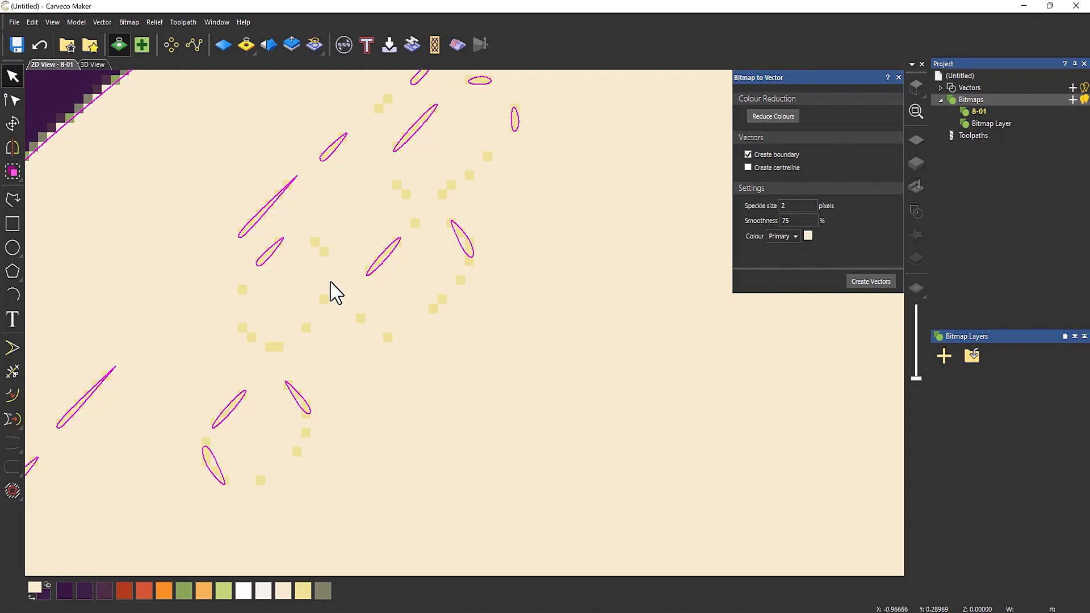
{"action": "scroll", "coordinate": [448, 302], "scroll_direction": "down", "scroll_amount": 5}
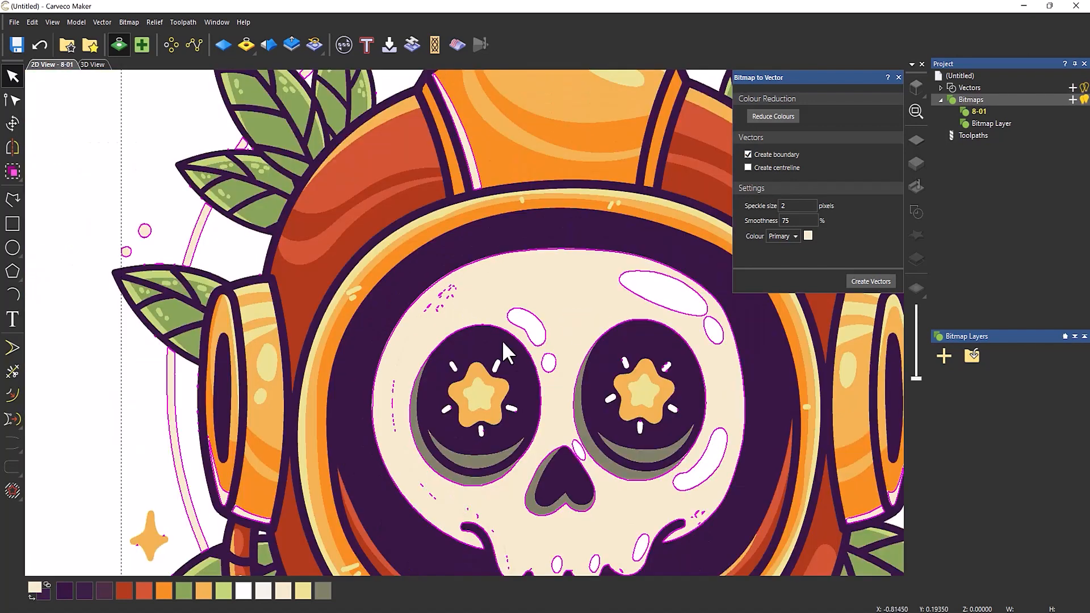
{"action": "scroll", "coordinate": [545, 372], "scroll_direction": "up", "scroll_amount": 3}
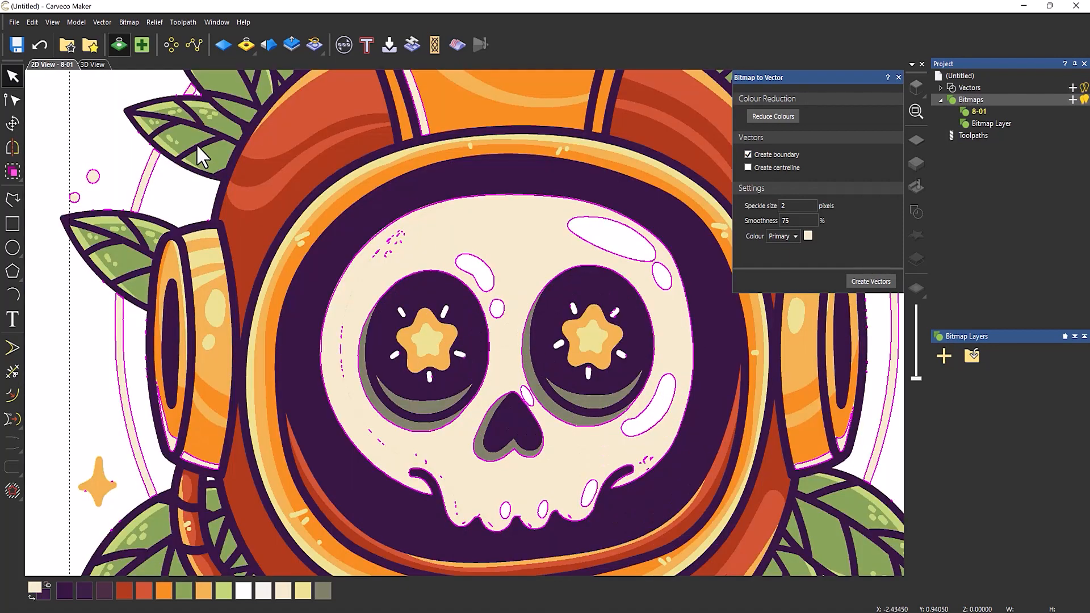
{"action": "left_click", "coordinate": [35, 53]}
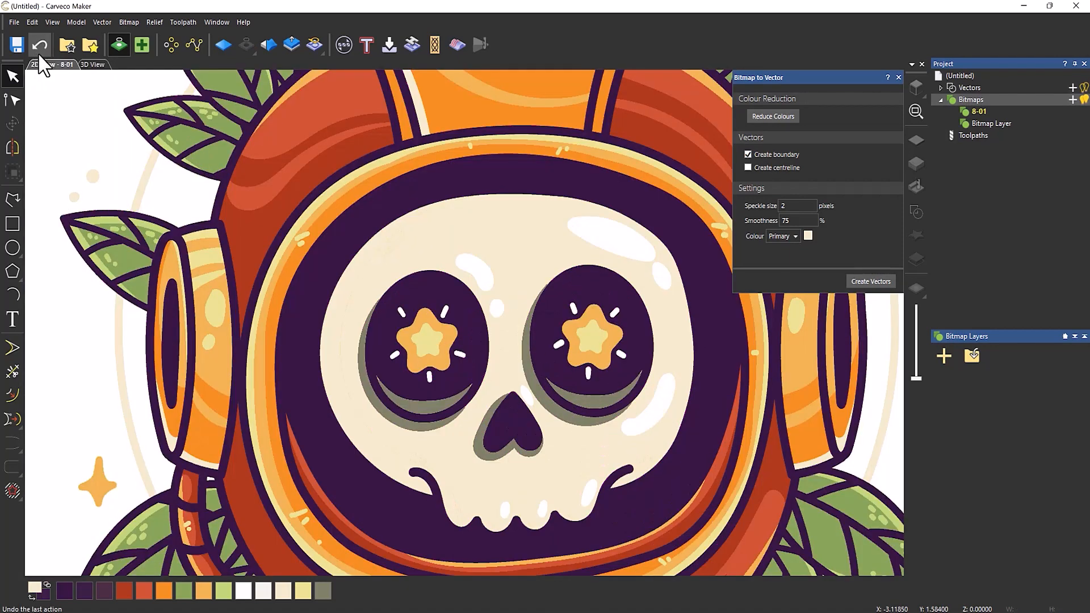
Set the speckle size to 50 pixels and create boundary vectors from the cream areas.
{"action": "double_click", "coordinate": [796, 206]}
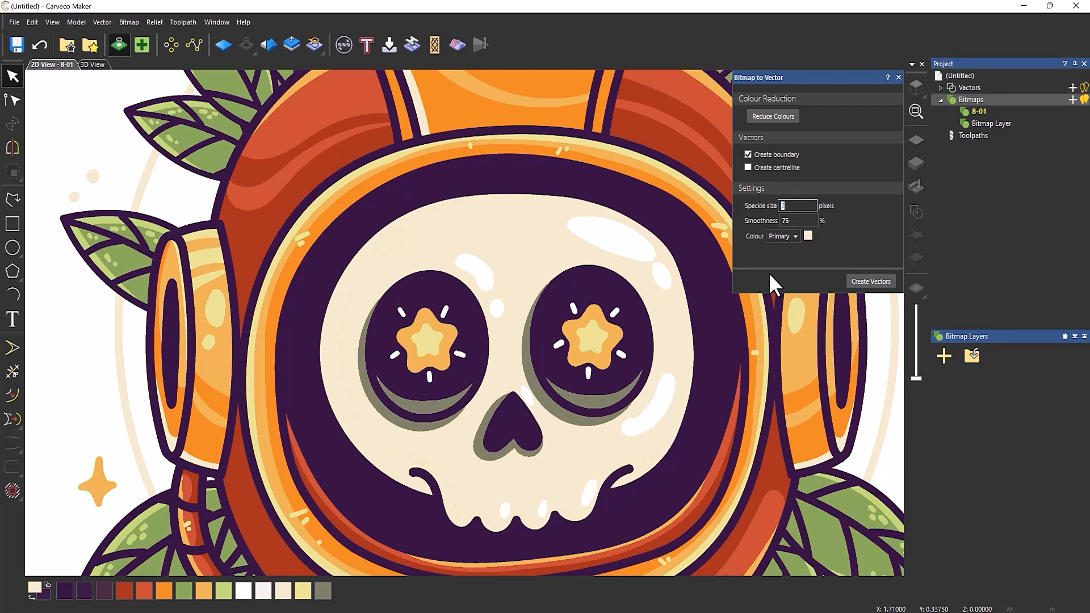
{"action": "type", "text": "50"}
{"action": "left_click", "coordinate": [876, 279]}
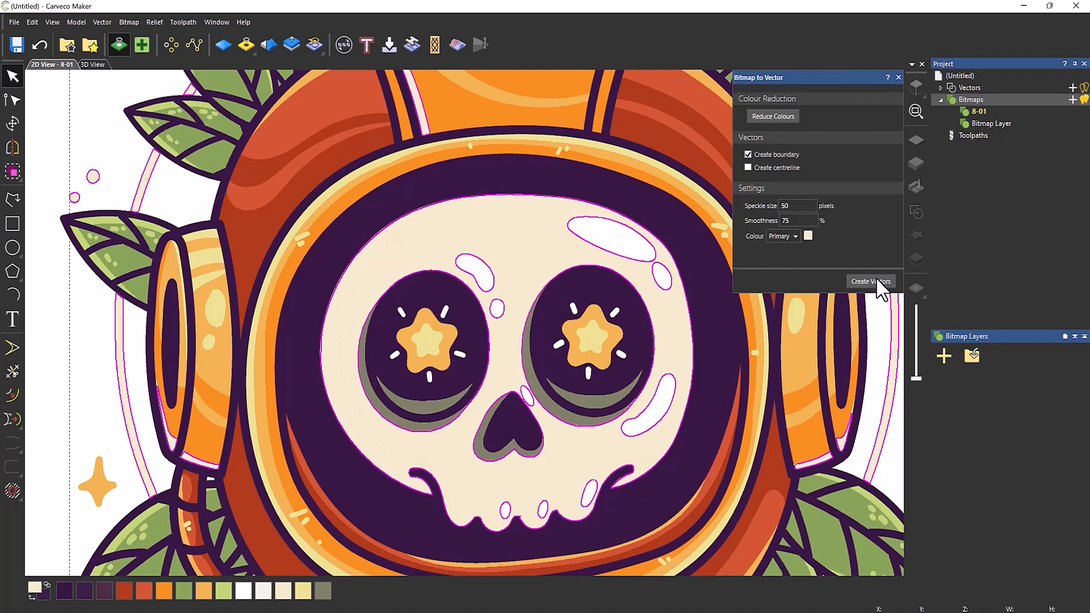